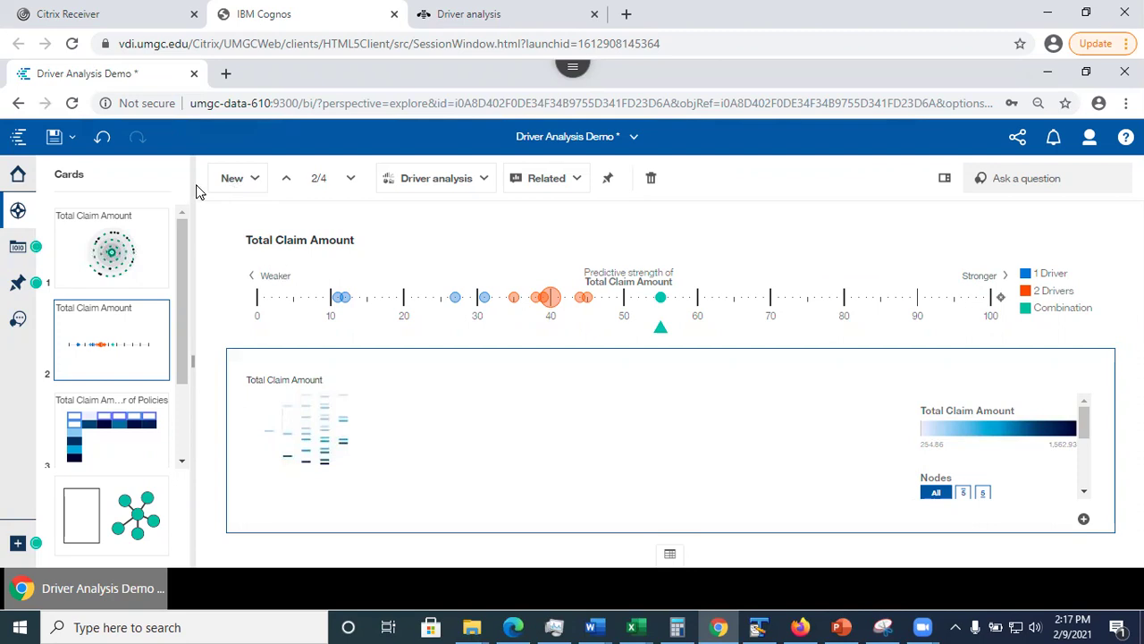
Add a new single card and set its visualization type to Decision tree
{"action": "left_click", "coordinate": [235, 182]}
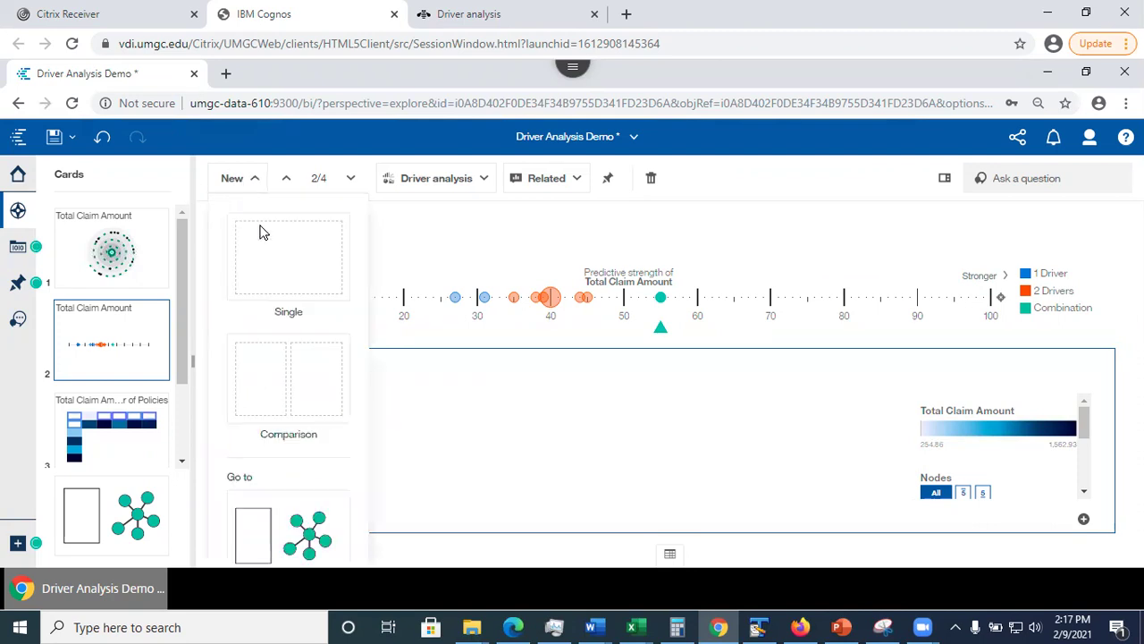
{"action": "left_click", "coordinate": [287, 276]}
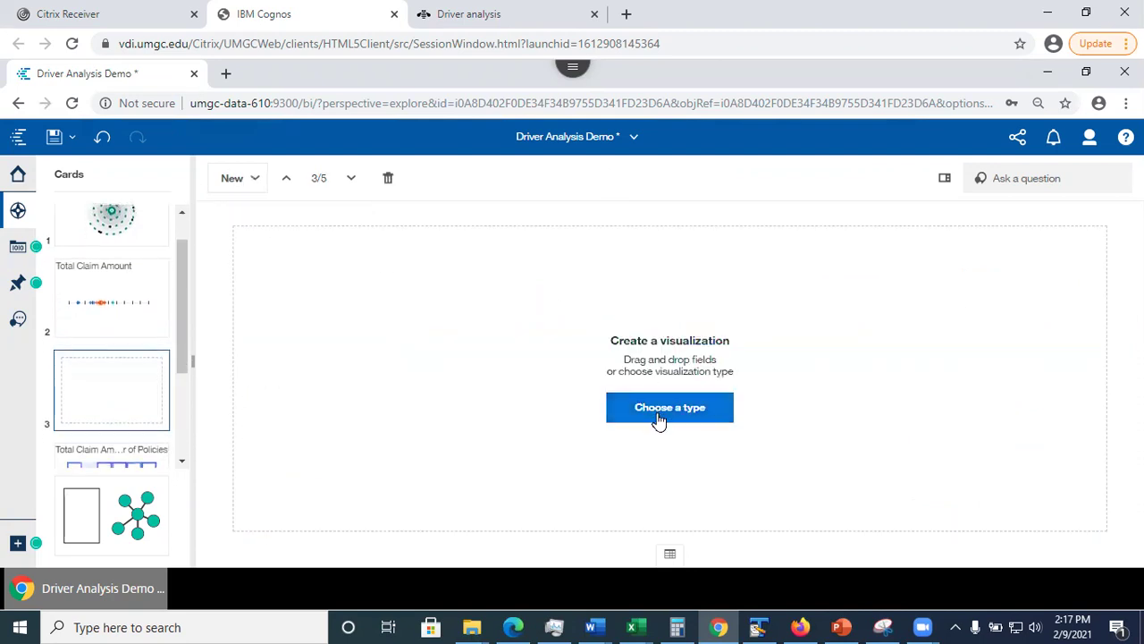
{"action": "left_click", "coordinate": [641, 413]}
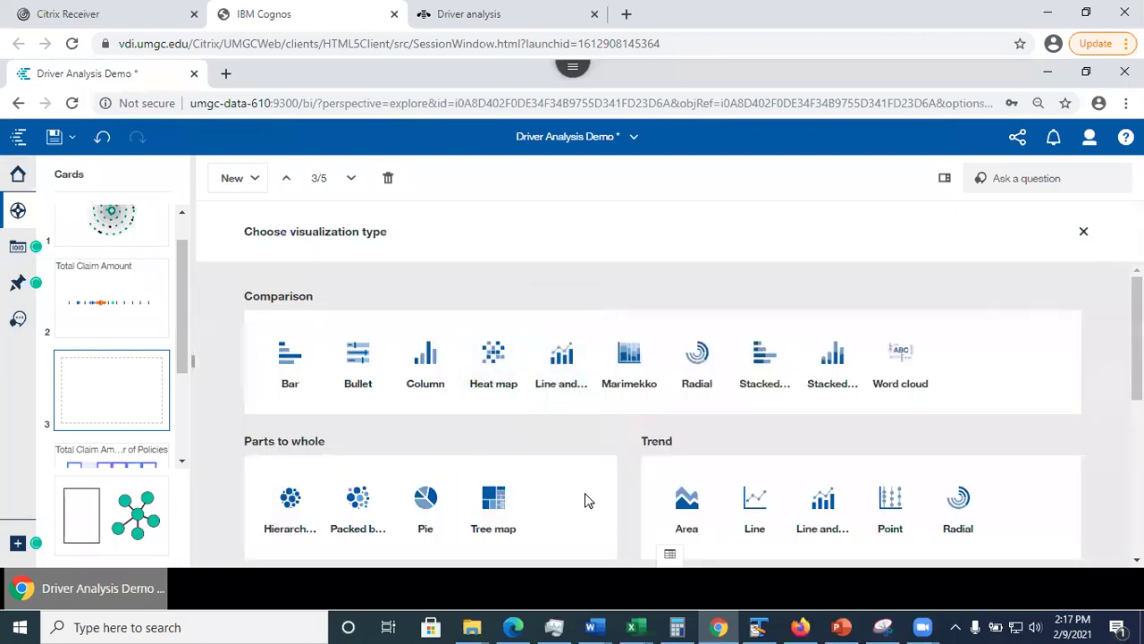
{"action": "scroll", "coordinate": [588, 498], "scroll_direction": "down", "scroll_amount": 2}
{"action": "scroll", "coordinate": [705, 503], "scroll_direction": "down", "scroll_amount": 3}
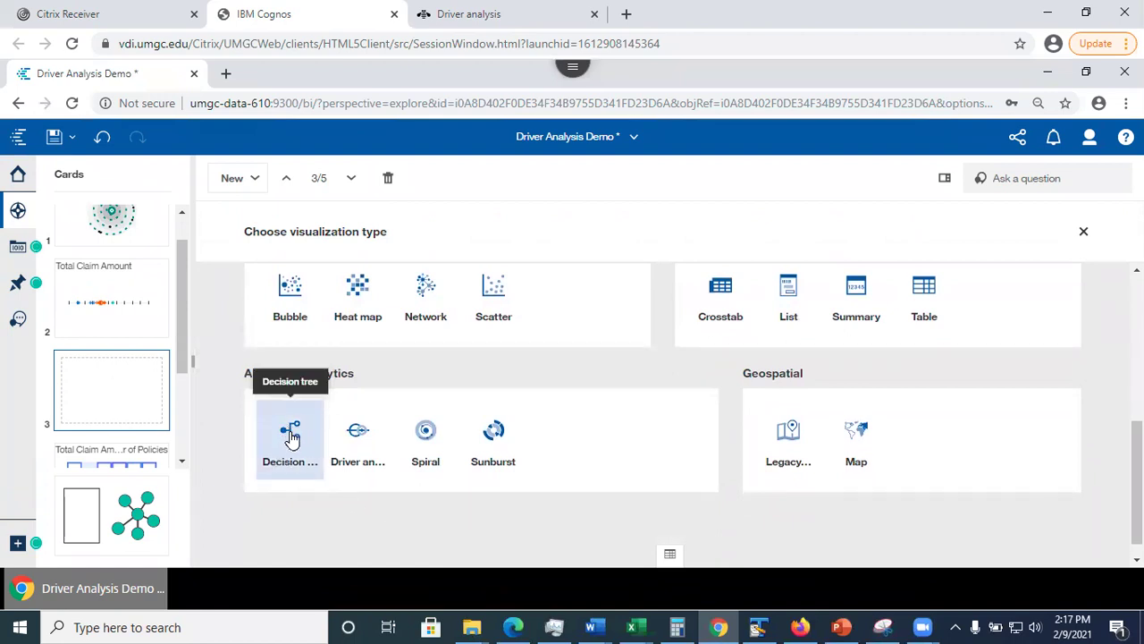
{"action": "left_click", "coordinate": [290, 434]}
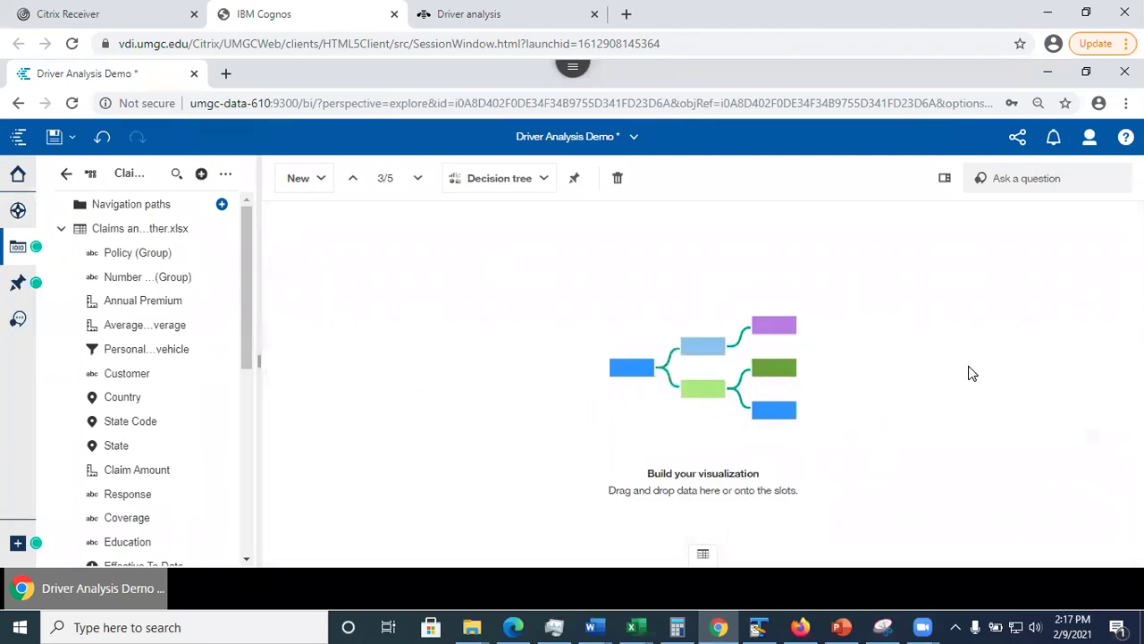
Place Total Claim Amount in the decision tree's Target slot
{"action": "left_click", "coordinate": [945, 182]}
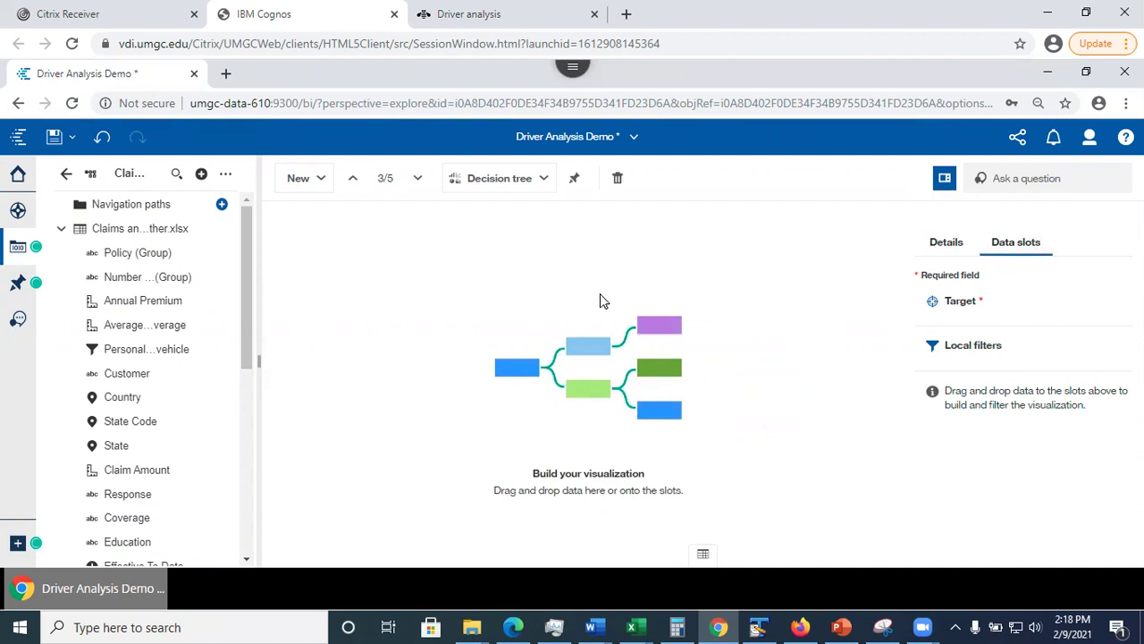
{"action": "left_click_drag", "start_coordinate": [250, 334], "coordinate": [264, 547]}
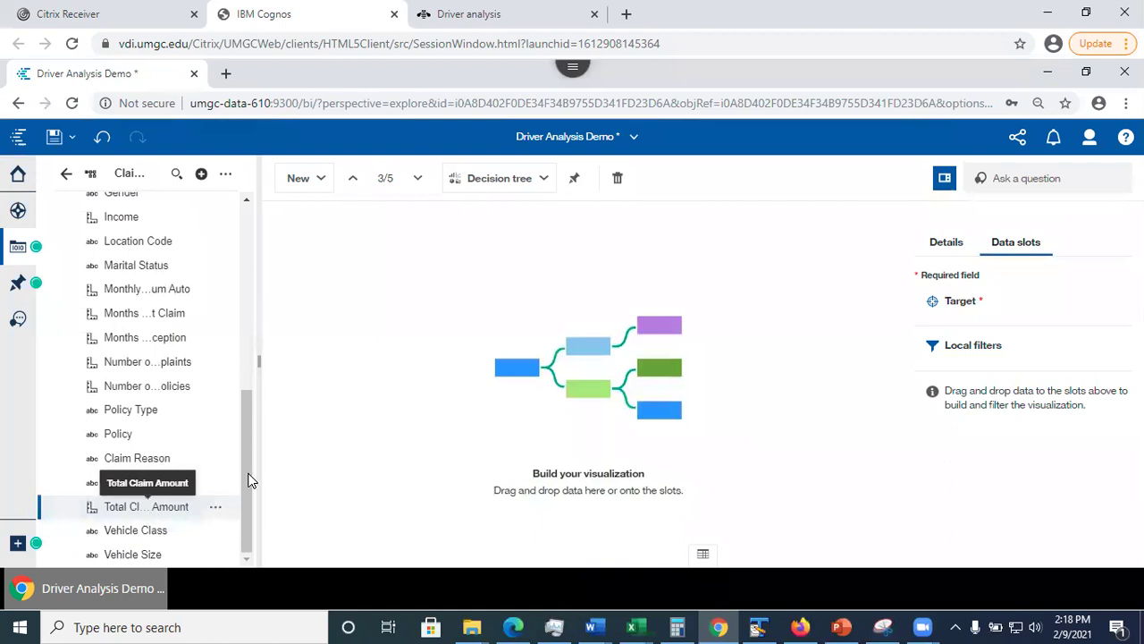
{"action": "left_click_drag", "start_coordinate": [249, 480], "coordinate": [990, 302]}
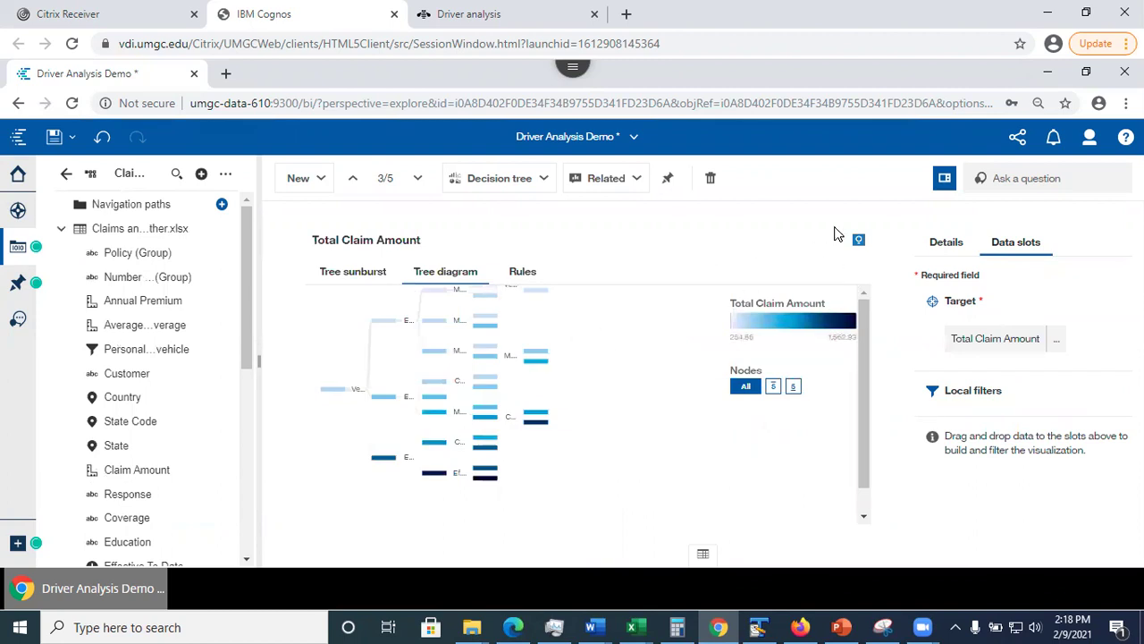
Hide the details panel and data sources list, then widen the tree layout
{"action": "left_click", "coordinate": [945, 180]}
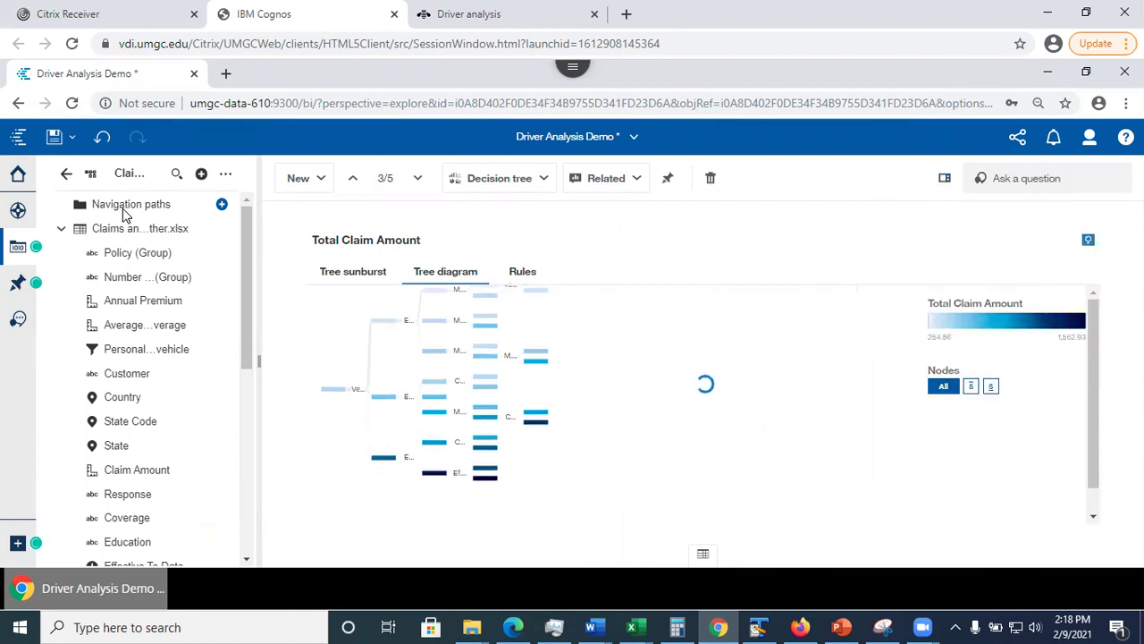
{"action": "left_click", "coordinate": [19, 250]}
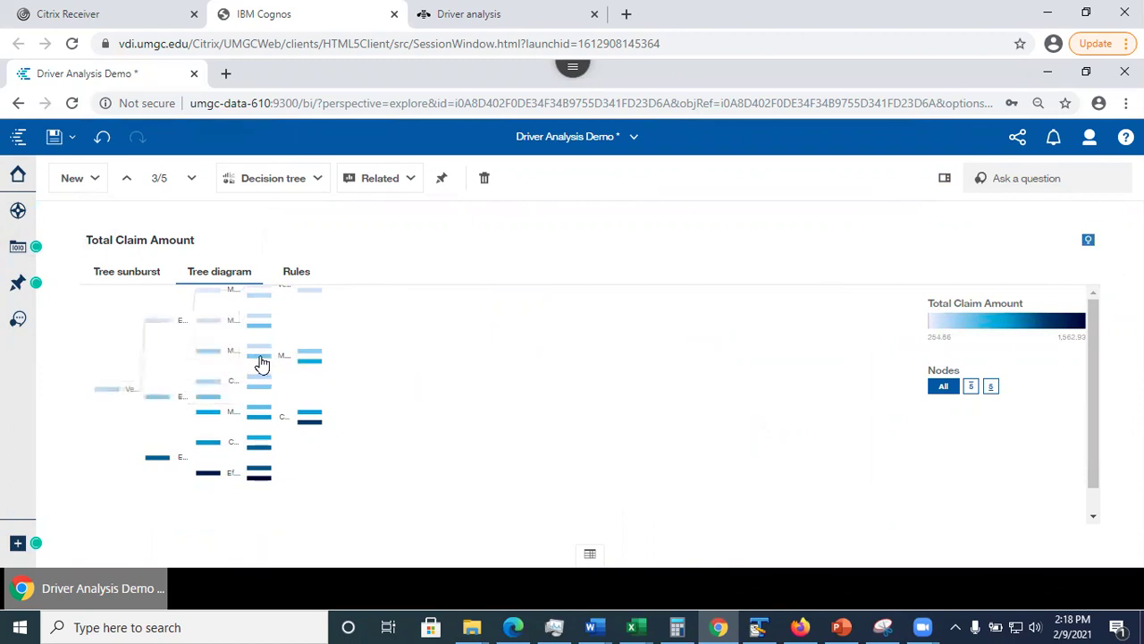
{"action": "left_click", "coordinate": [158, 462]}
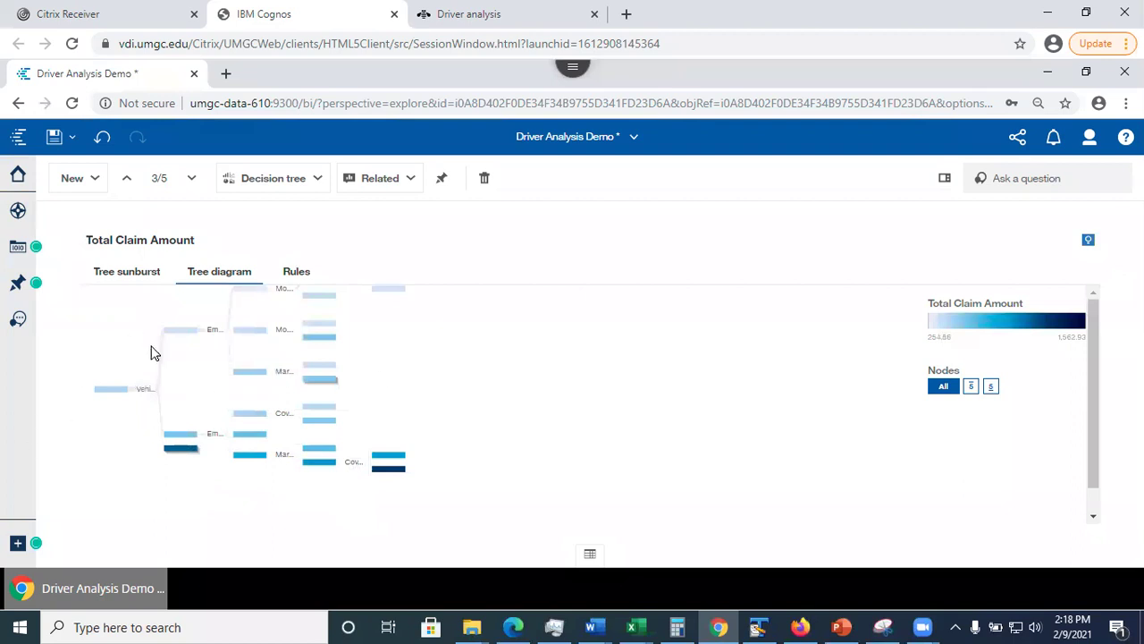
Re-lay out the tree so Vehicle Class, Monthly Premium Auto and Vehicle Size labels show fully
{"action": "left_click", "coordinate": [184, 438]}
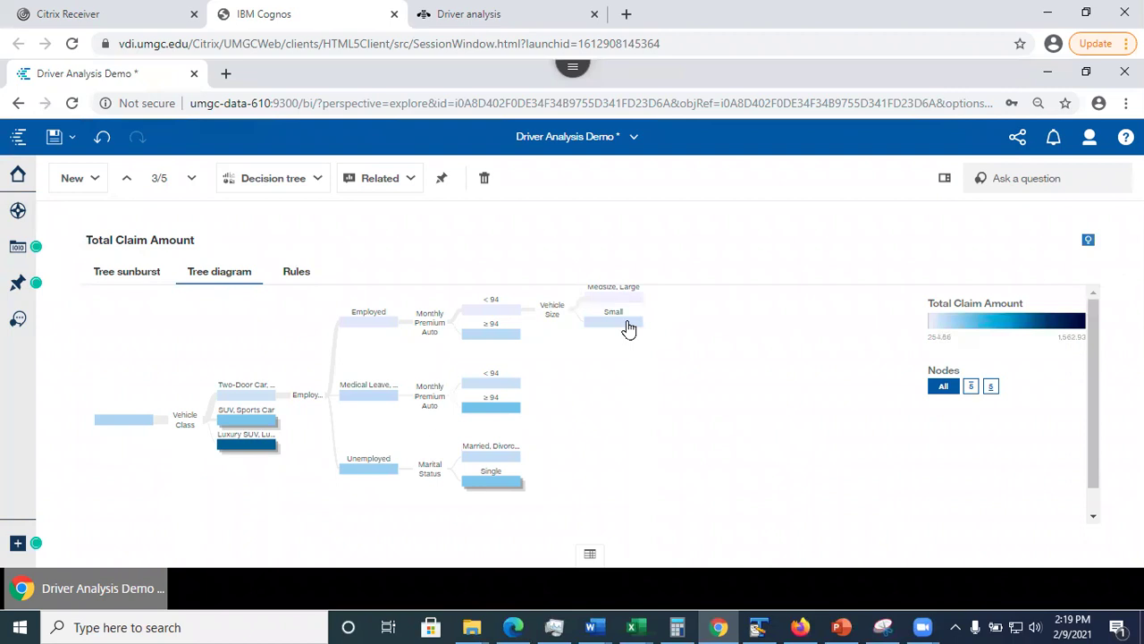
{"action": "mouse_move", "coordinate": [628, 328]}
Read the statistics of the root, Two-Door Car, Employed and Vehicle Size = Small nodes
{"action": "mouse_move", "coordinate": [127, 425]}
{"action": "mouse_move", "coordinate": [120, 427]}
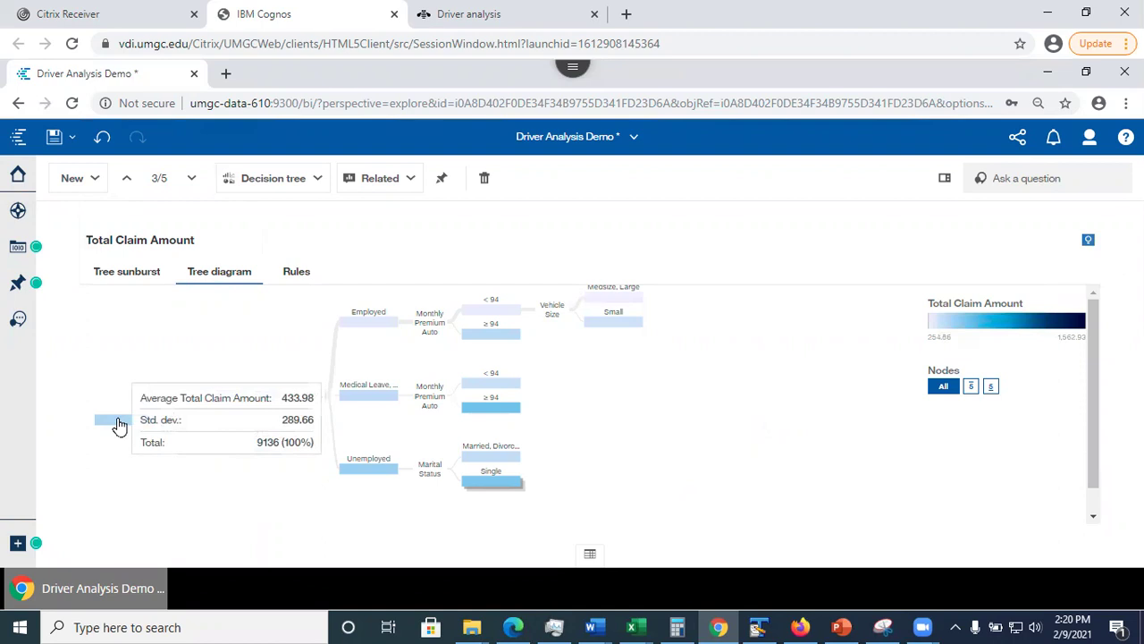
{"action": "left_click", "coordinate": [119, 426]}
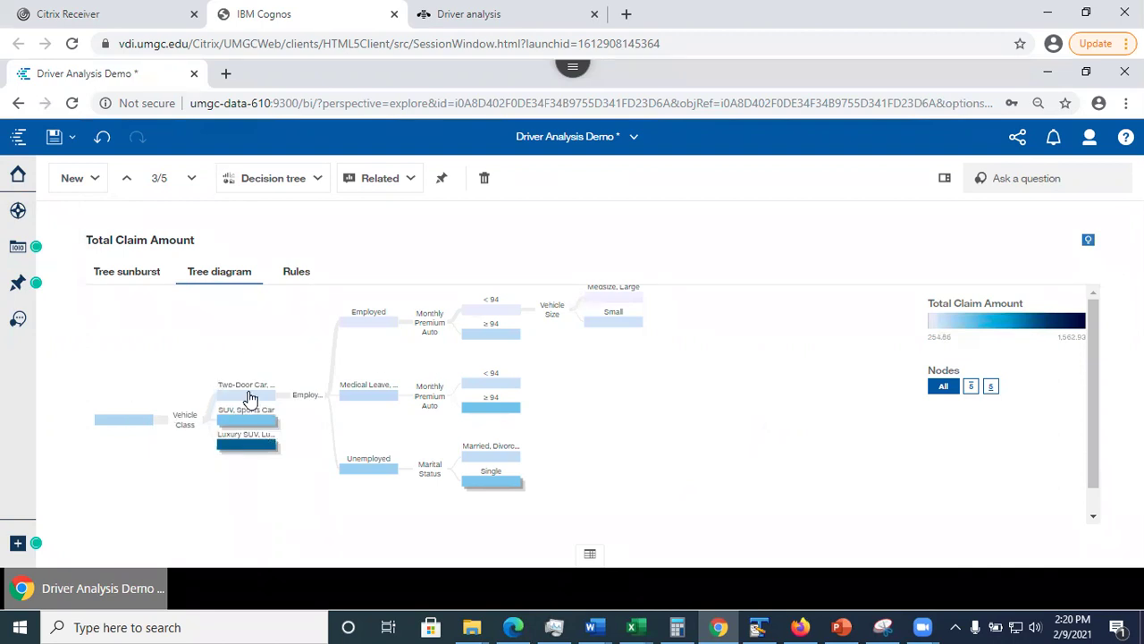
{"action": "mouse_move", "coordinate": [249, 398]}
{"action": "mouse_move", "coordinate": [369, 327]}
{"action": "mouse_move", "coordinate": [619, 327]}
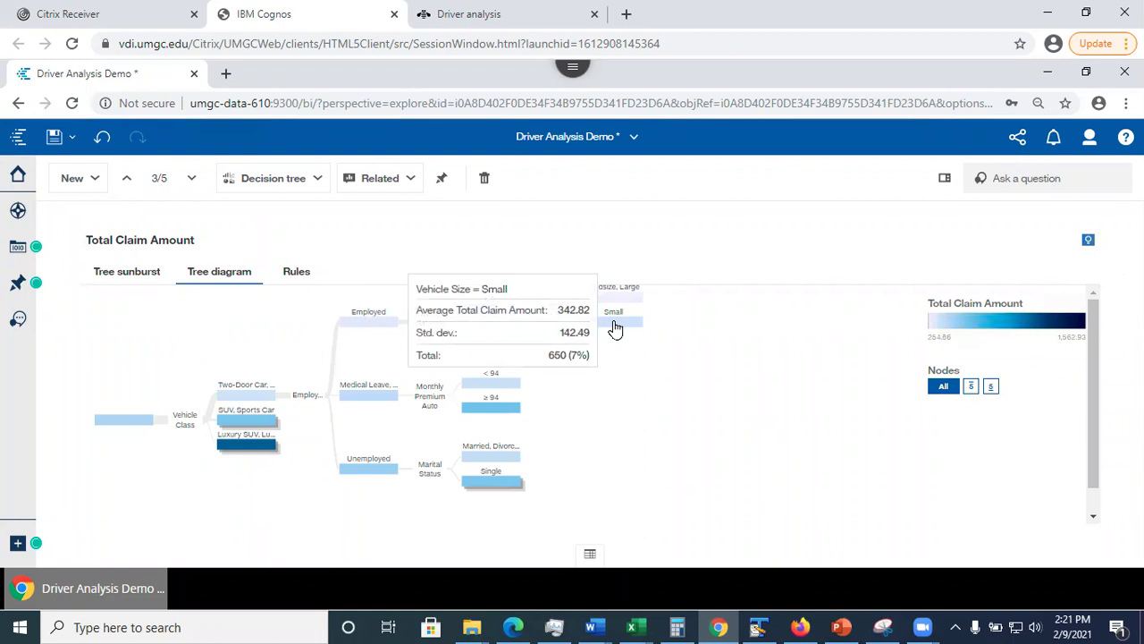
Toggle the decision path to the Small node on and off, ending with no path highlighted
{"action": "left_click", "coordinate": [615, 329]}
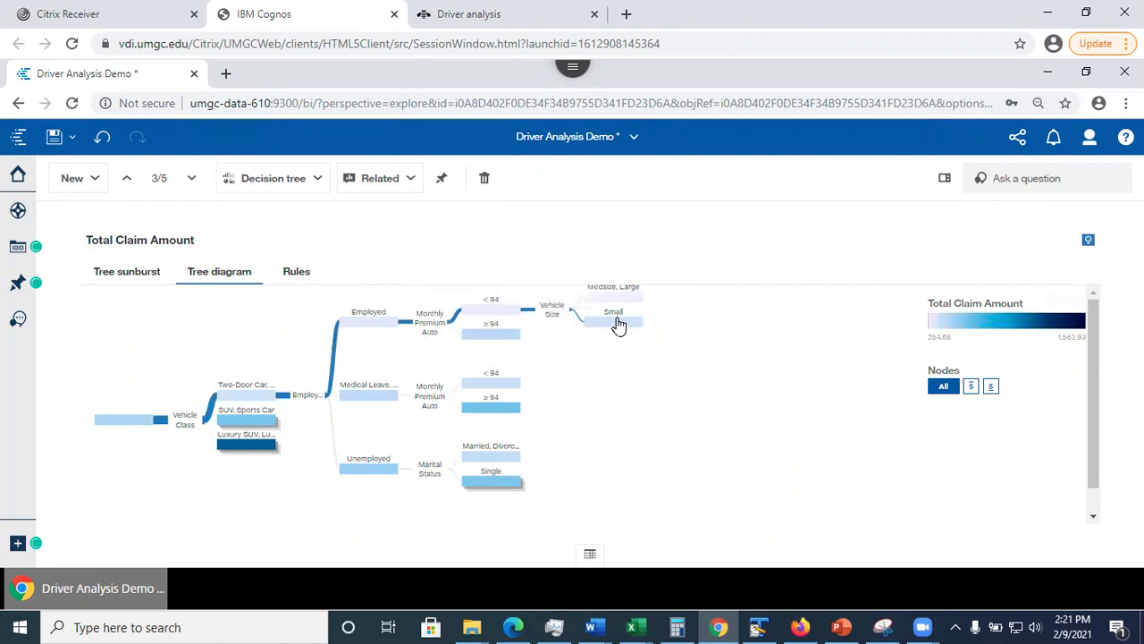
{"action": "left_click", "coordinate": [620, 323]}
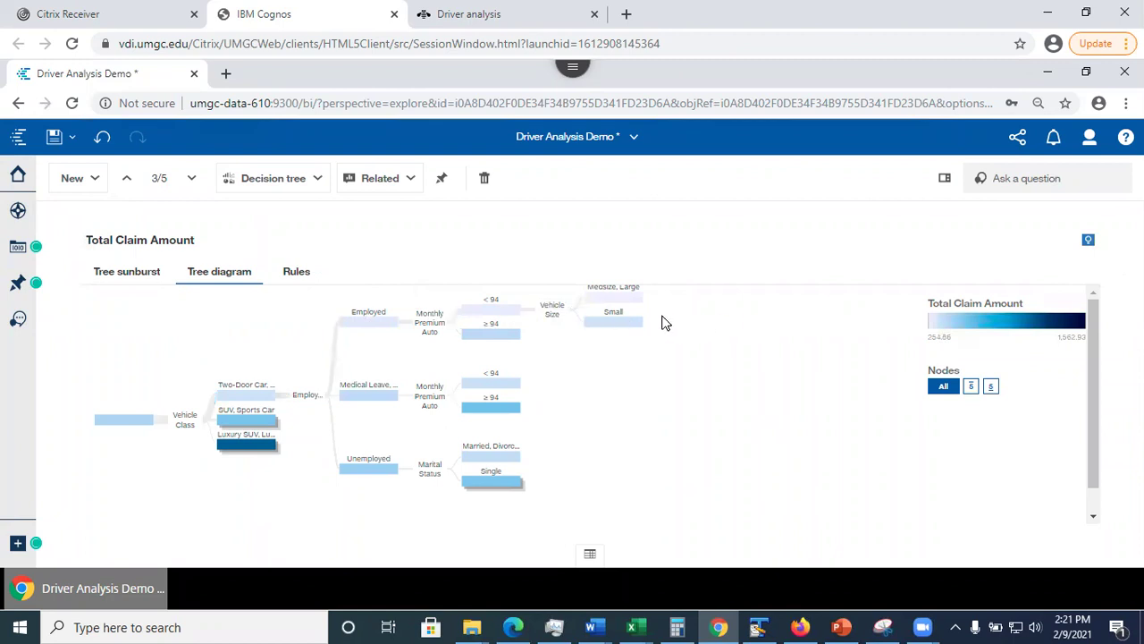
{"action": "left_click", "coordinate": [617, 325]}
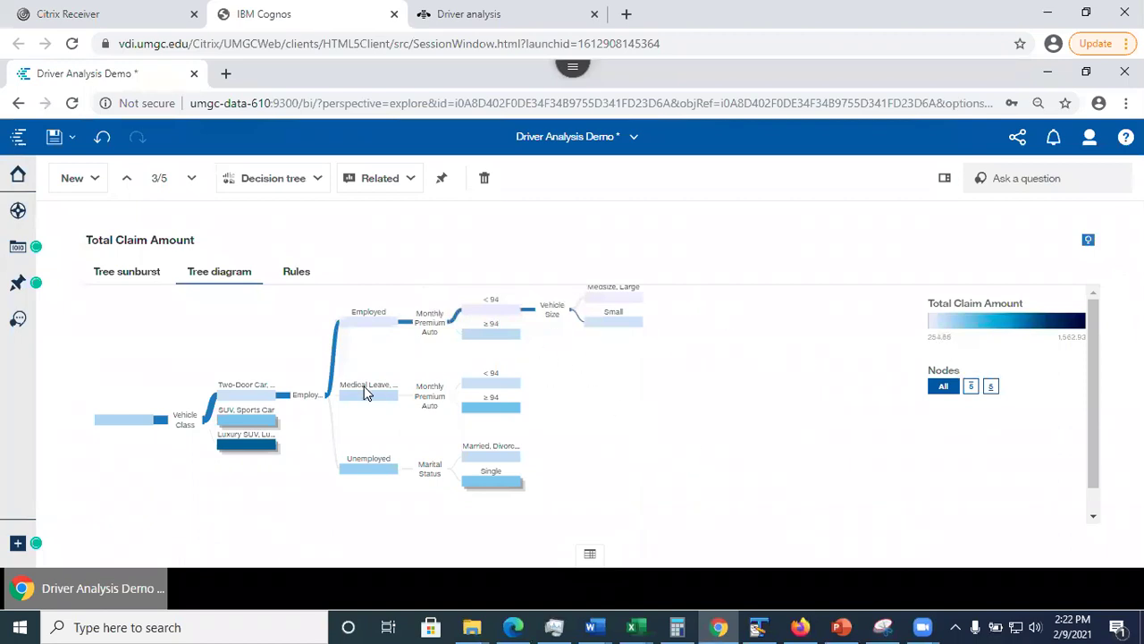
{"action": "left_click", "coordinate": [163, 419]}
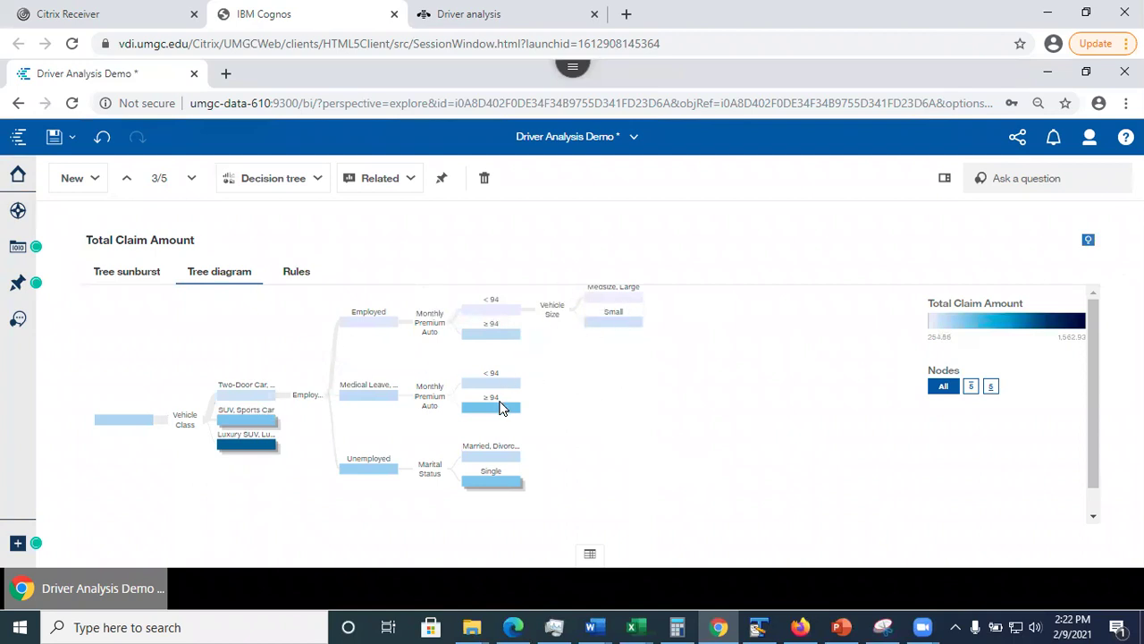
{"action": "left_click", "coordinate": [993, 388]}
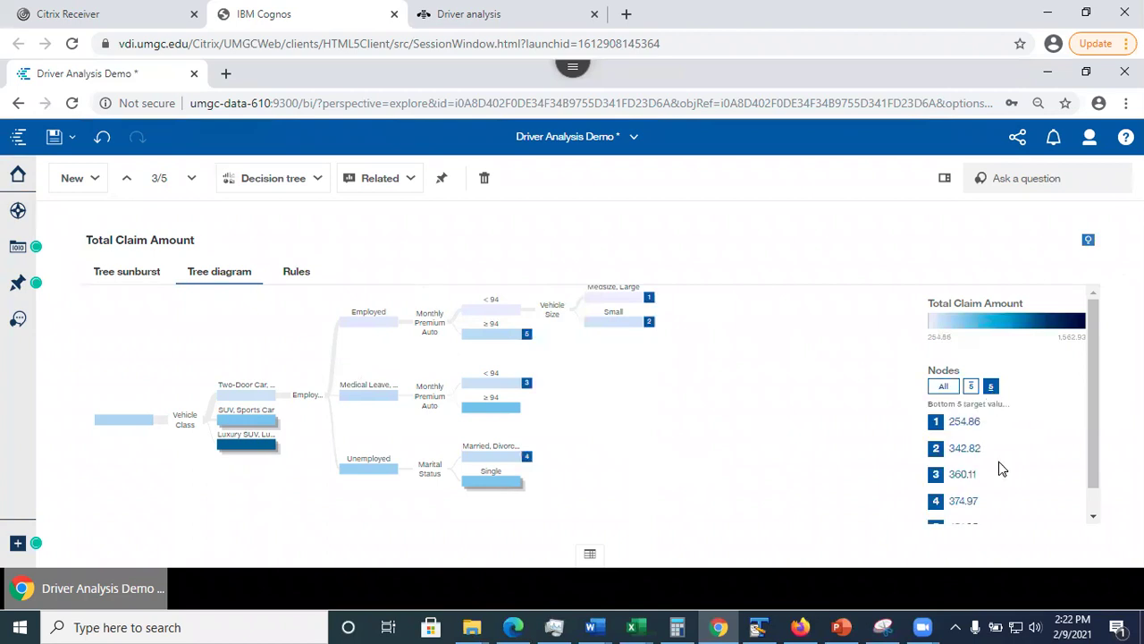
{"action": "left_click", "coordinate": [971, 387]}
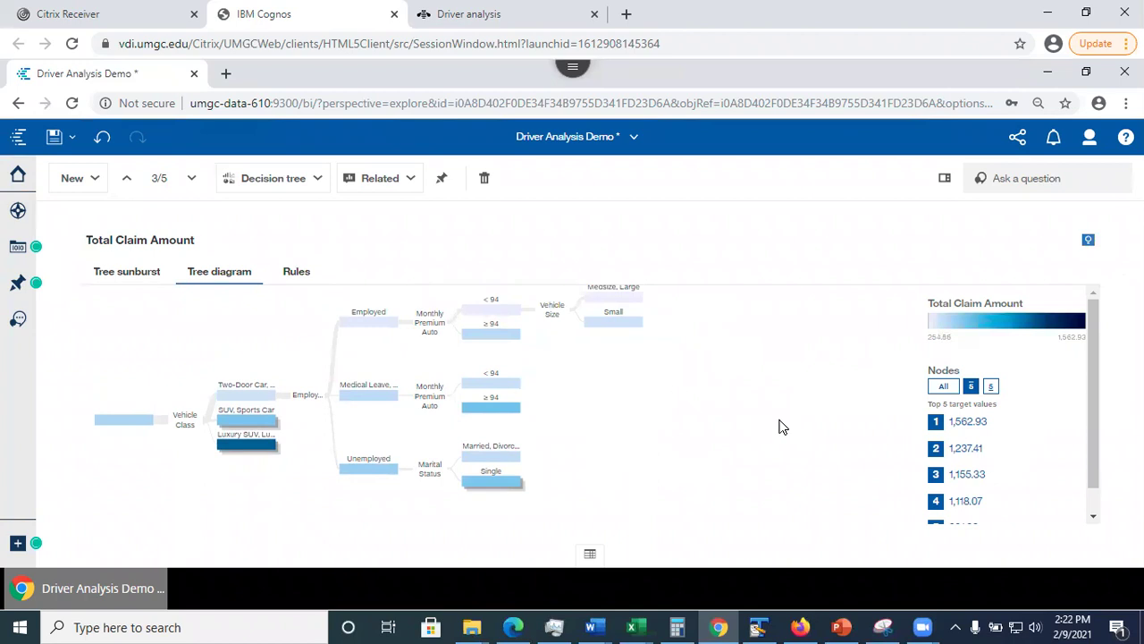
{"action": "left_click", "coordinate": [990, 387]}
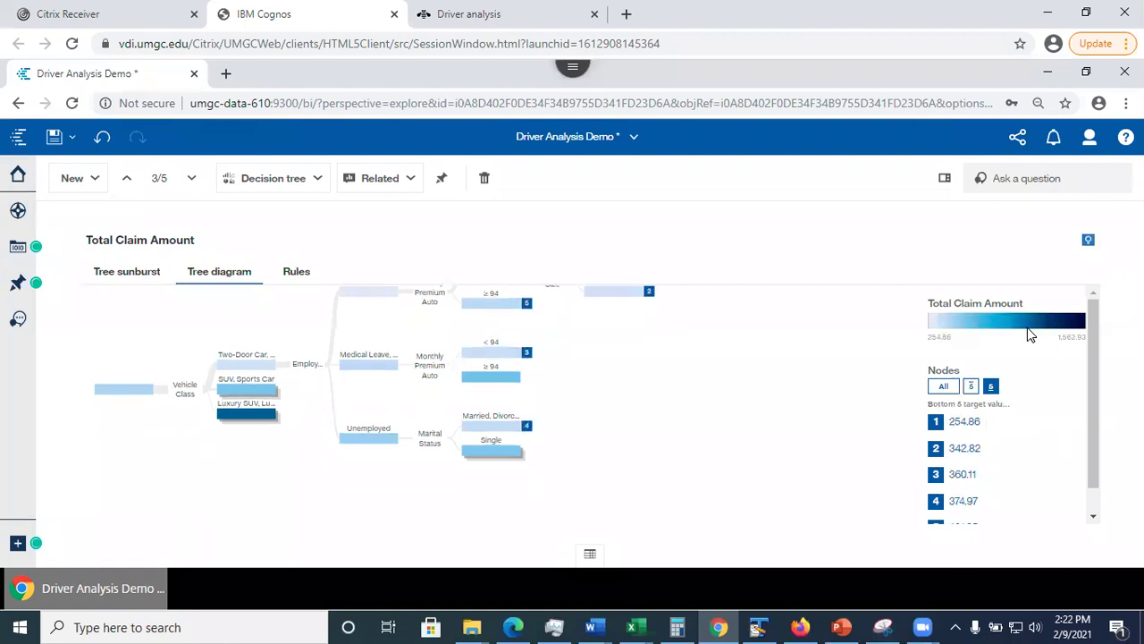
{"action": "left_click", "coordinate": [944, 387]}
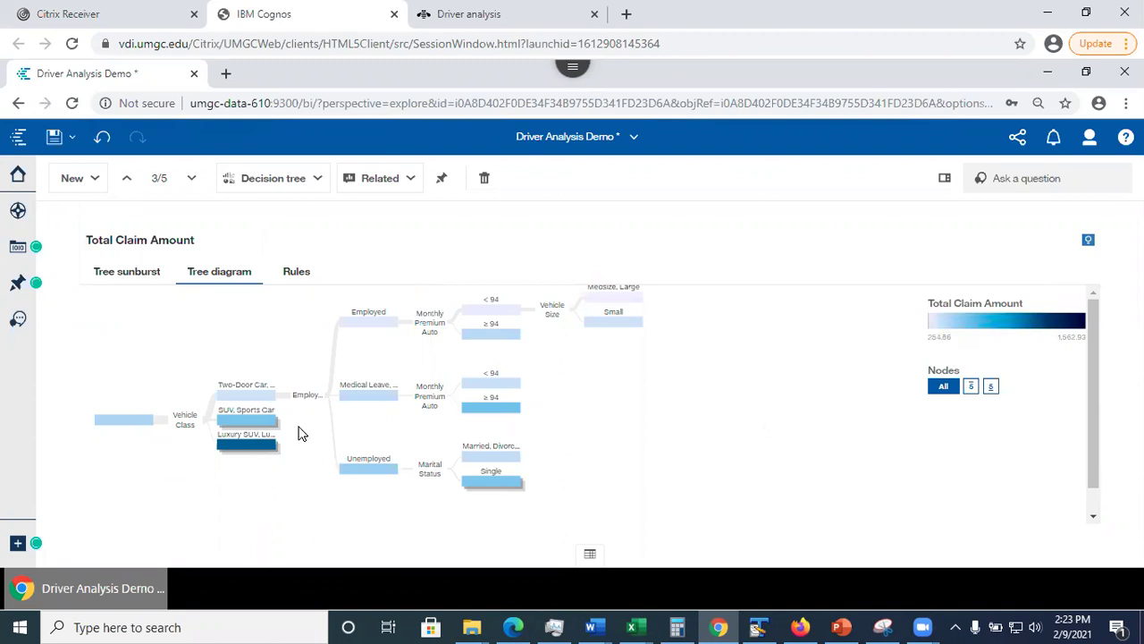
{"action": "mouse_move", "coordinate": [231, 424]}
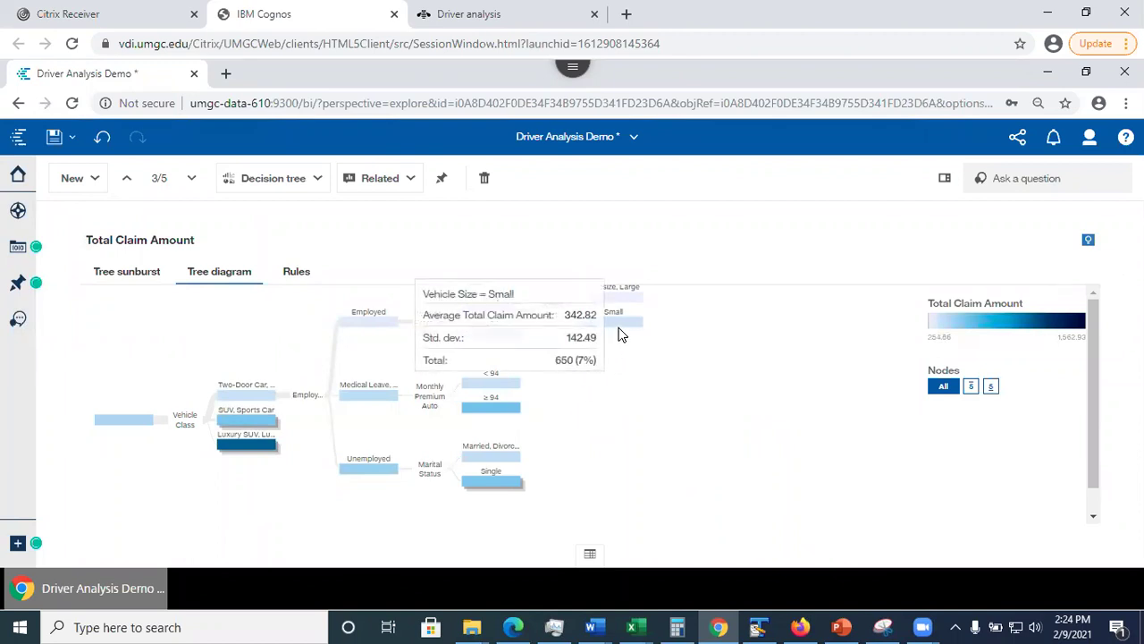
Check the Vehicle Size = Small node's statistics in the Total Claim Amount tree diagram
{"action": "mouse_move", "coordinate": [613, 327]}
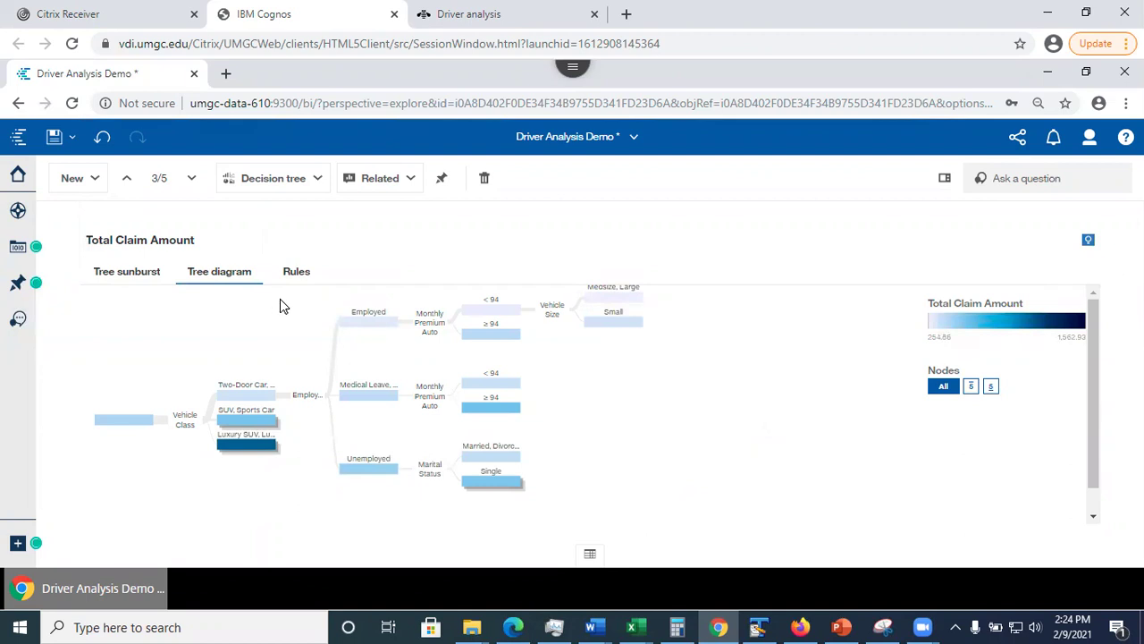
{"action": "left_click", "coordinate": [299, 277]}
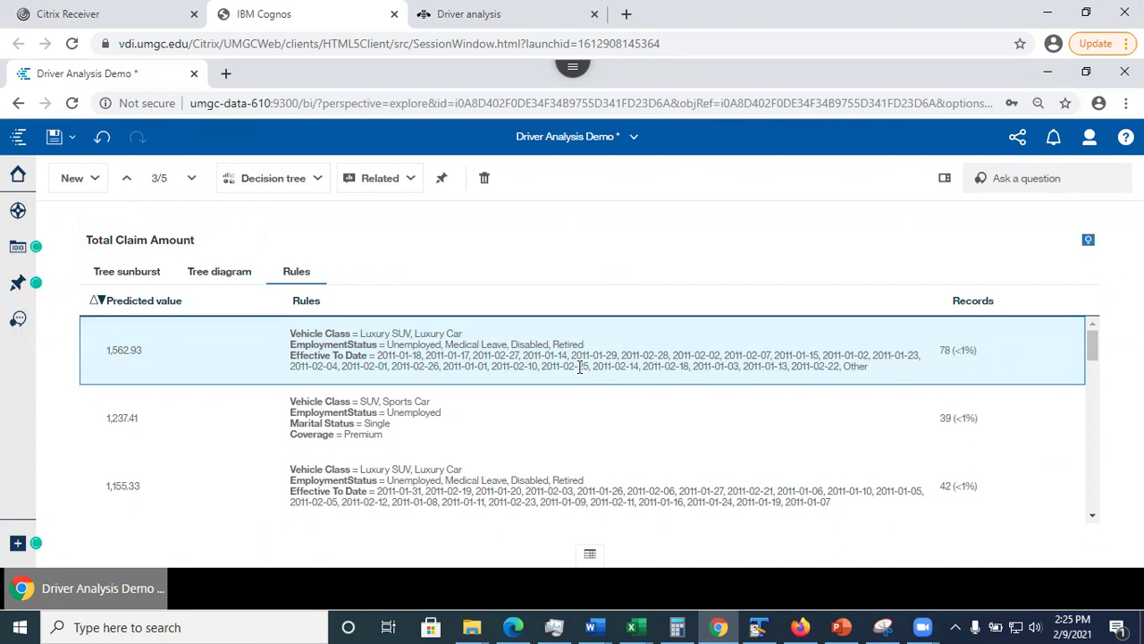
{"action": "left_click_drag", "start_coordinate": [359, 332], "coordinate": [473, 339]}
{"action": "left_click", "coordinate": [355, 348]}
{"action": "left_click_drag", "start_coordinate": [317, 358], "coordinate": [888, 378]}
{"action": "left_click", "coordinate": [882, 369]}
{"action": "left_click", "coordinate": [313, 428]}
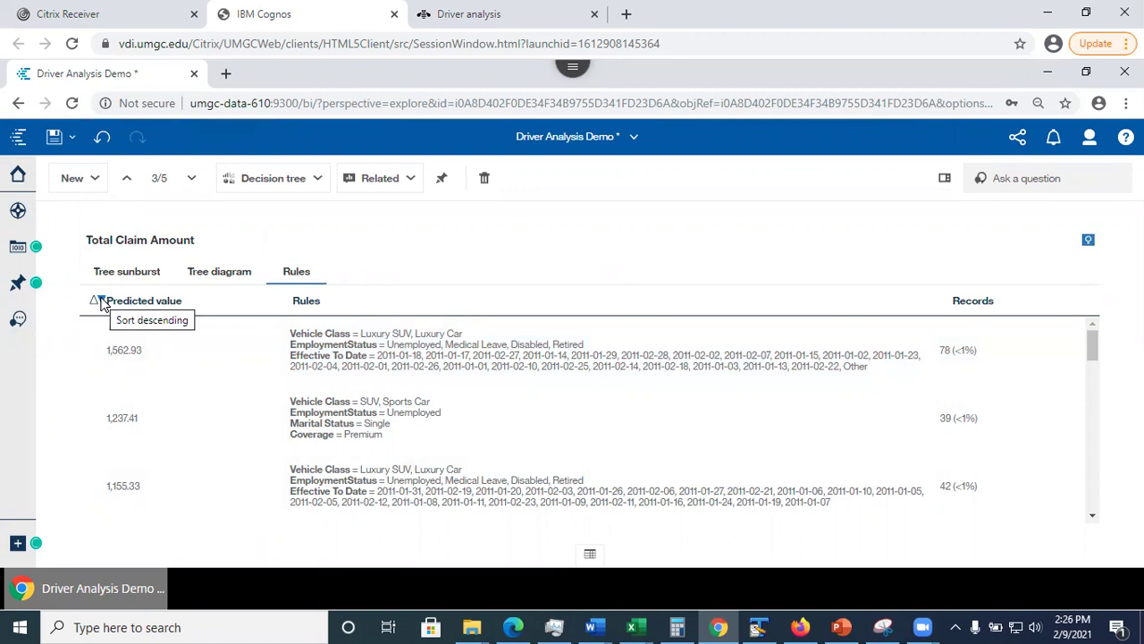
Sort the rules by Predicted value ascending, then return to the Tree diagram view
{"action": "left_click", "coordinate": [101, 302]}
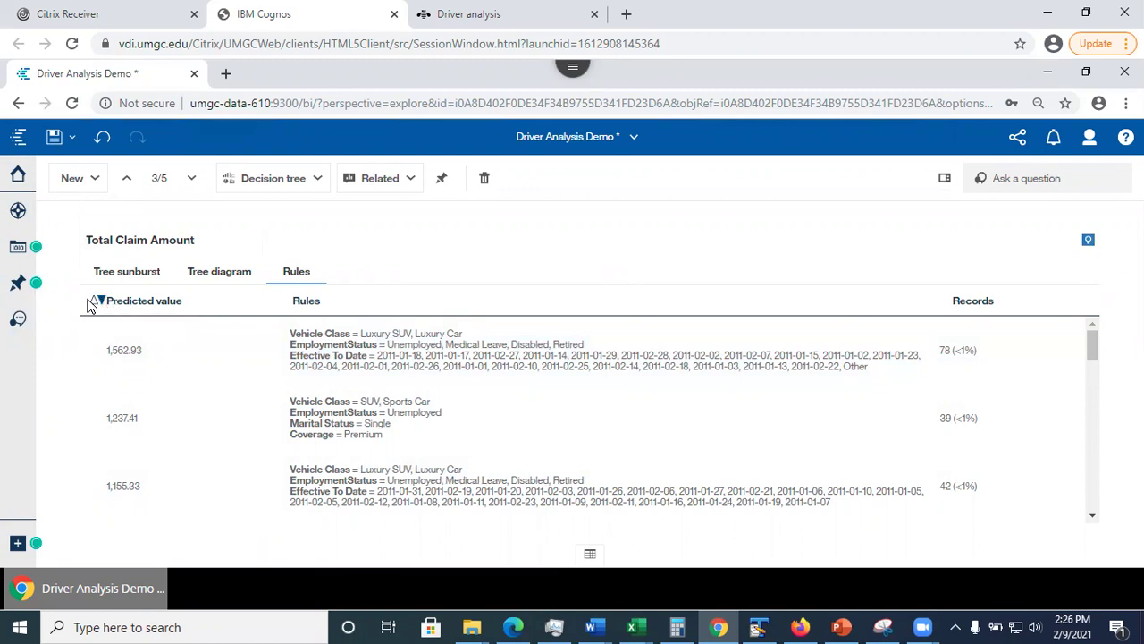
{"action": "left_click", "coordinate": [94, 300]}
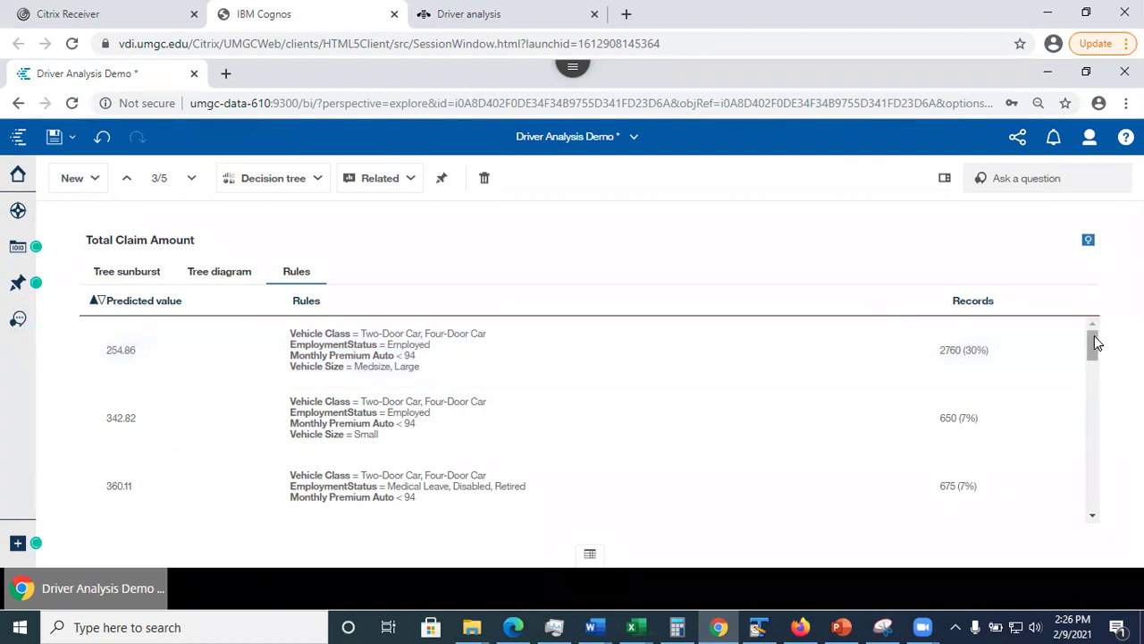
{"action": "mouse_move", "coordinate": [1094, 335]}
{"action": "left_mouse_down"}
{"action": "mouse_move", "coordinate": [1109, 510]}
{"action": "mouse_move", "coordinate": [1092, 344]}
{"action": "left_mouse_up"}
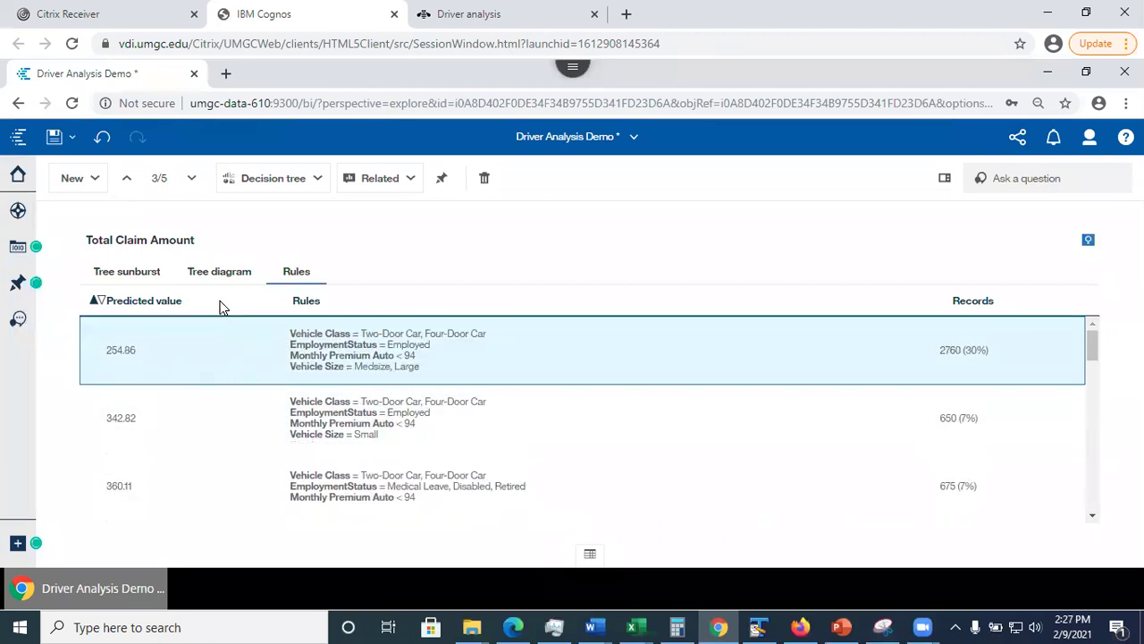
{"action": "left_click", "coordinate": [218, 279]}
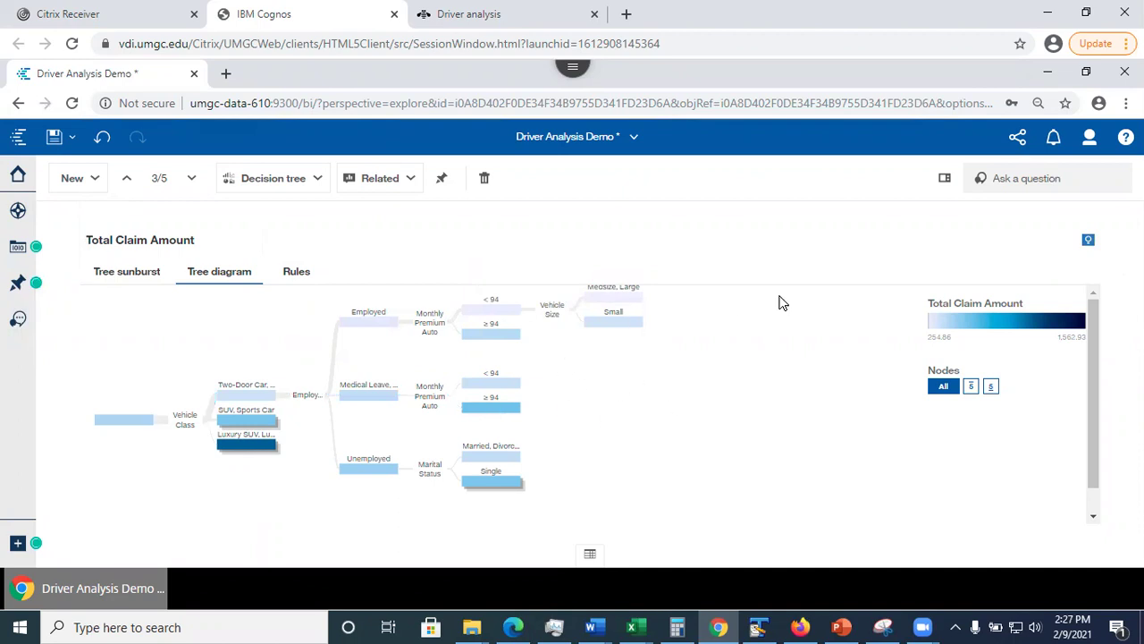
Uncheck Claim Amount and Effective To Date in the target's drivers, leaving 20 of 22
{"action": "left_click", "coordinate": [946, 181]}
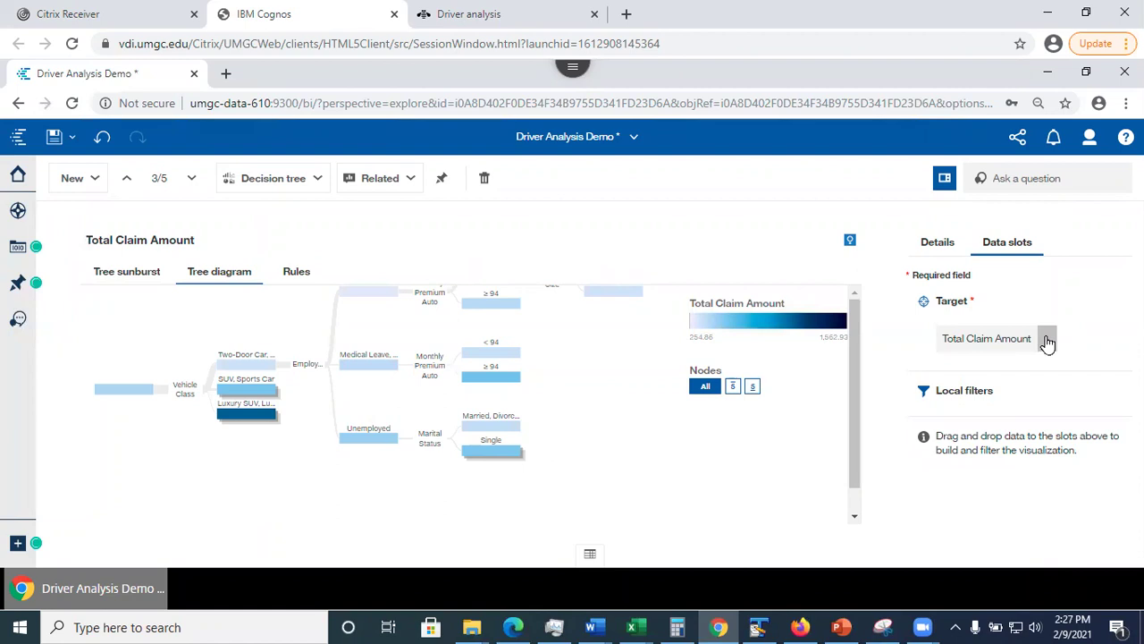
{"action": "left_click", "coordinate": [1047, 340]}
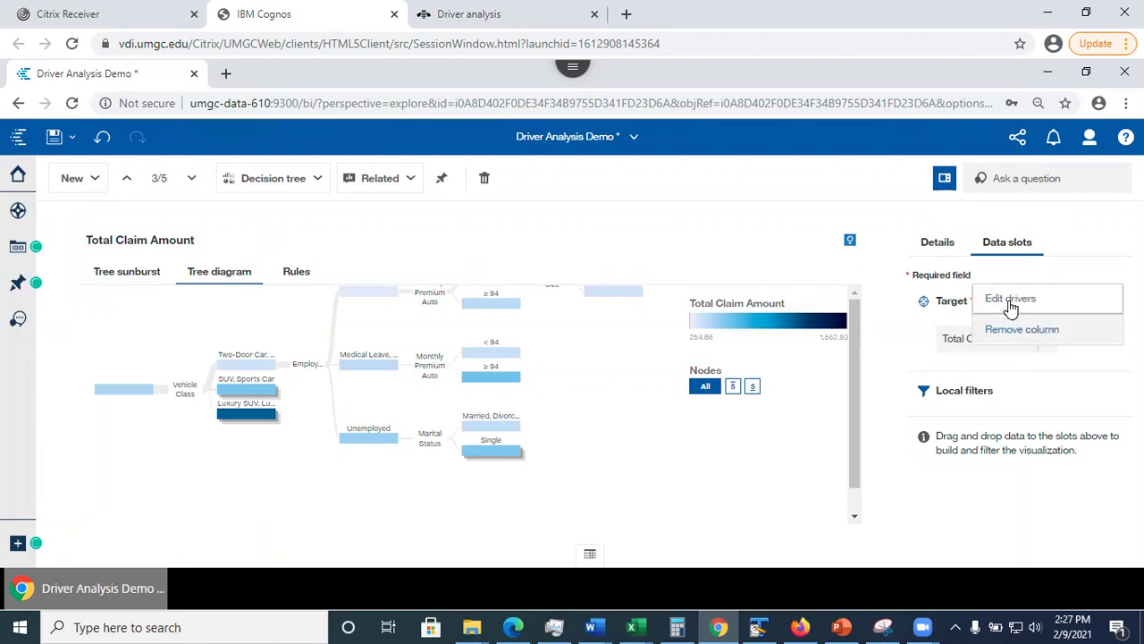
{"action": "left_click", "coordinate": [1012, 304]}
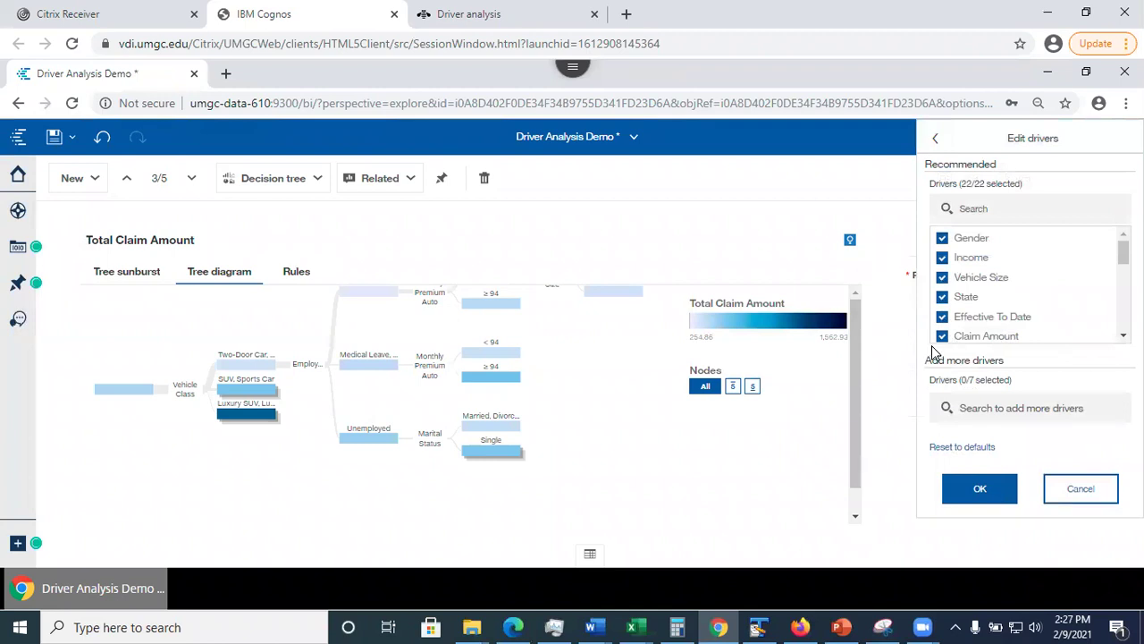
{"action": "left_click", "coordinate": [942, 338]}
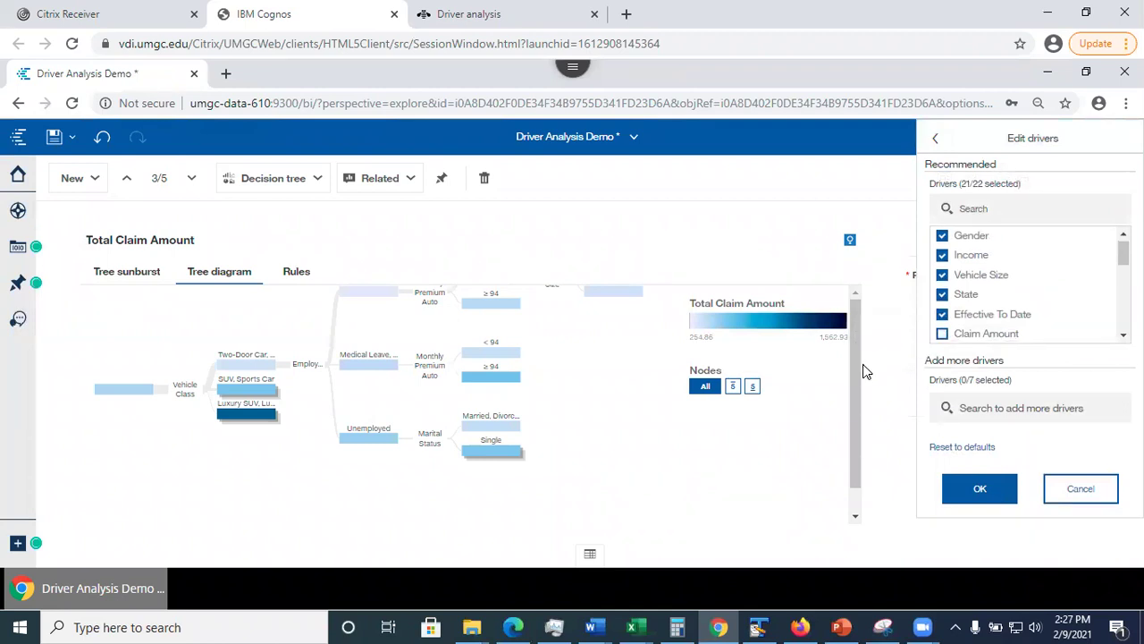
{"action": "left_click", "coordinate": [942, 315]}
{"action": "left_click", "coordinate": [979, 493]}
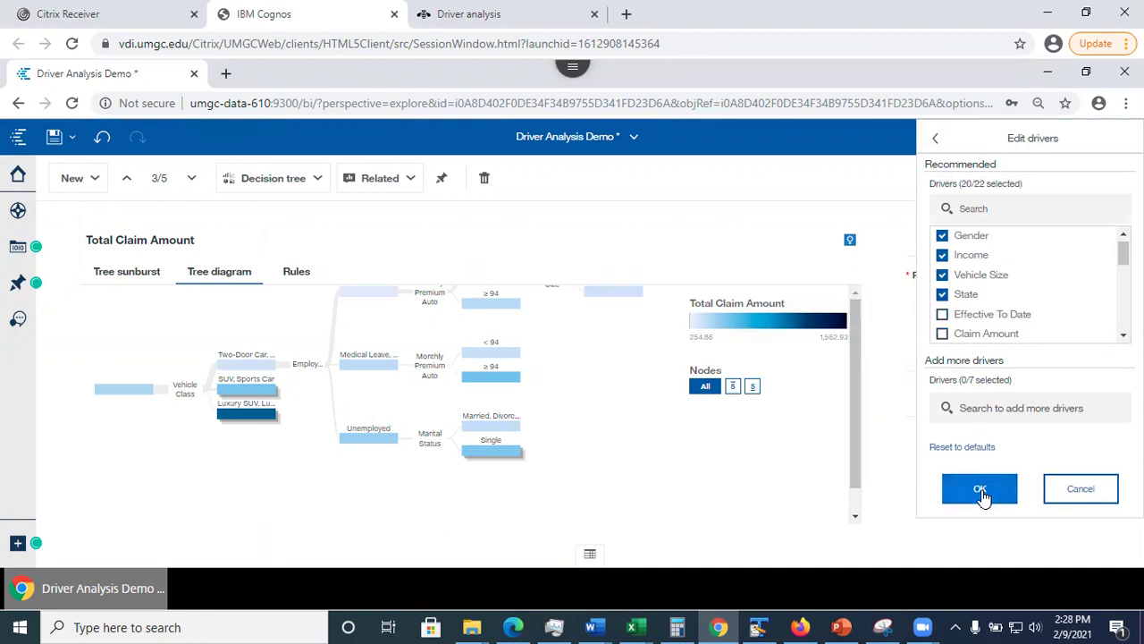